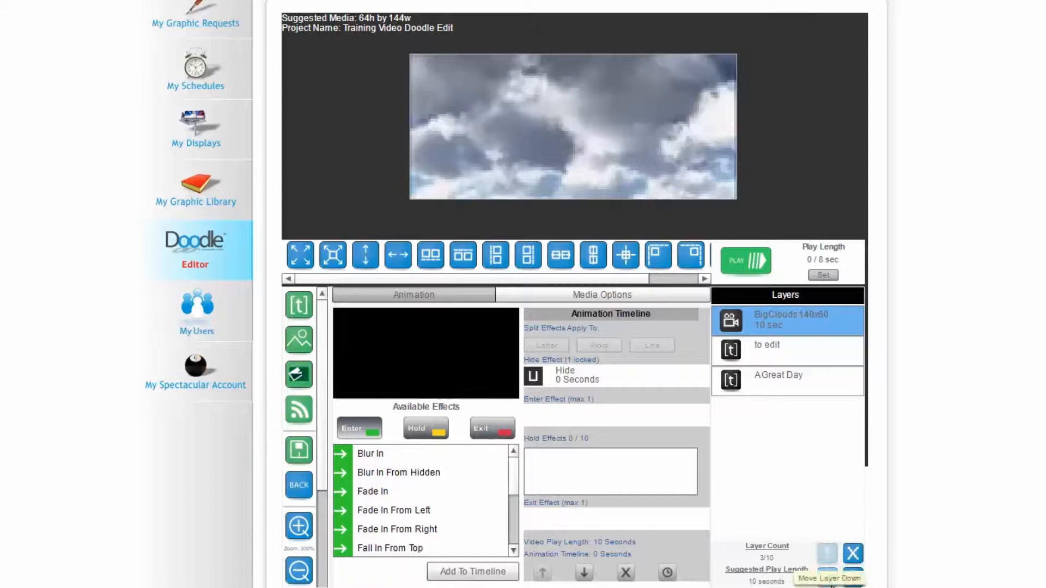
Step: Move the BigClouds 140x60 video layer beneath both text layers and preview the animation
left_click(828, 580)
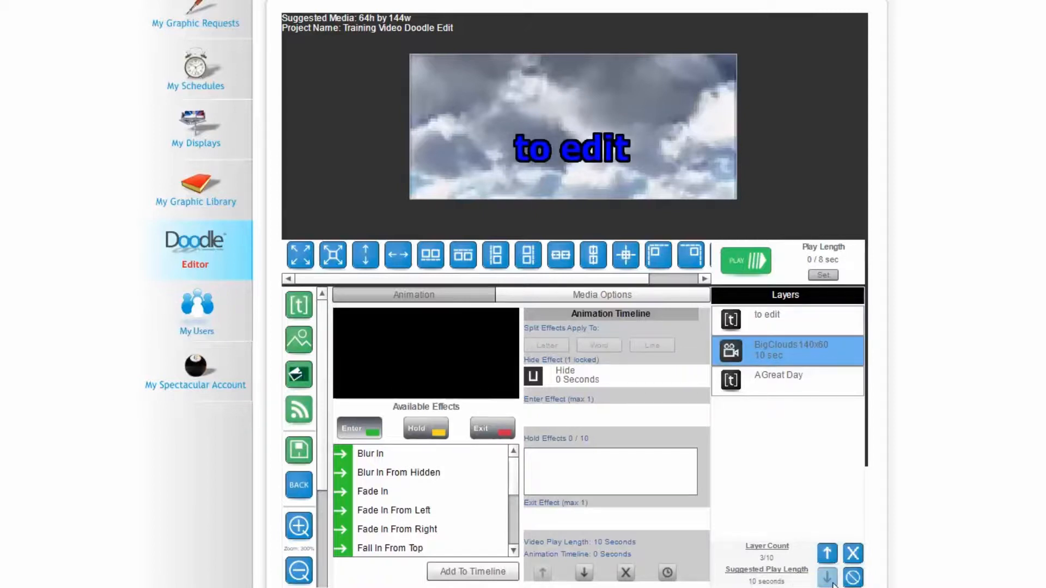
left_click(828, 579)
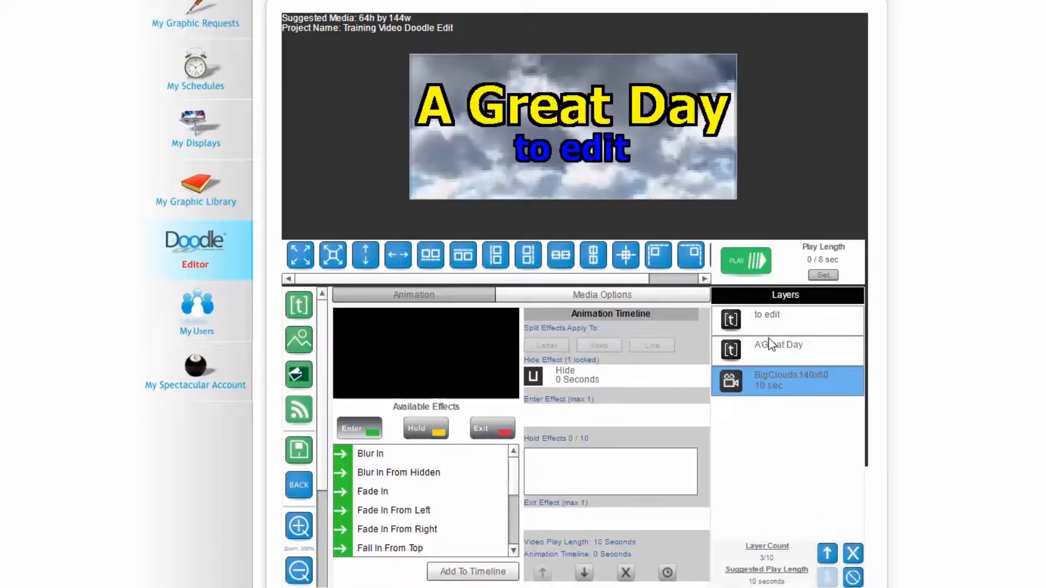
left_click(756, 269)
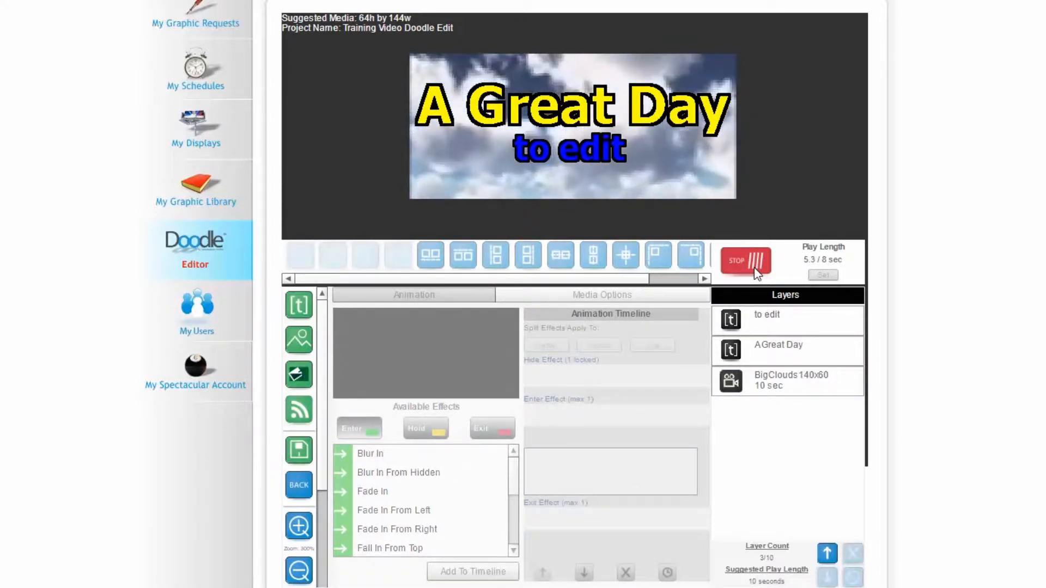
left_click(757, 274)
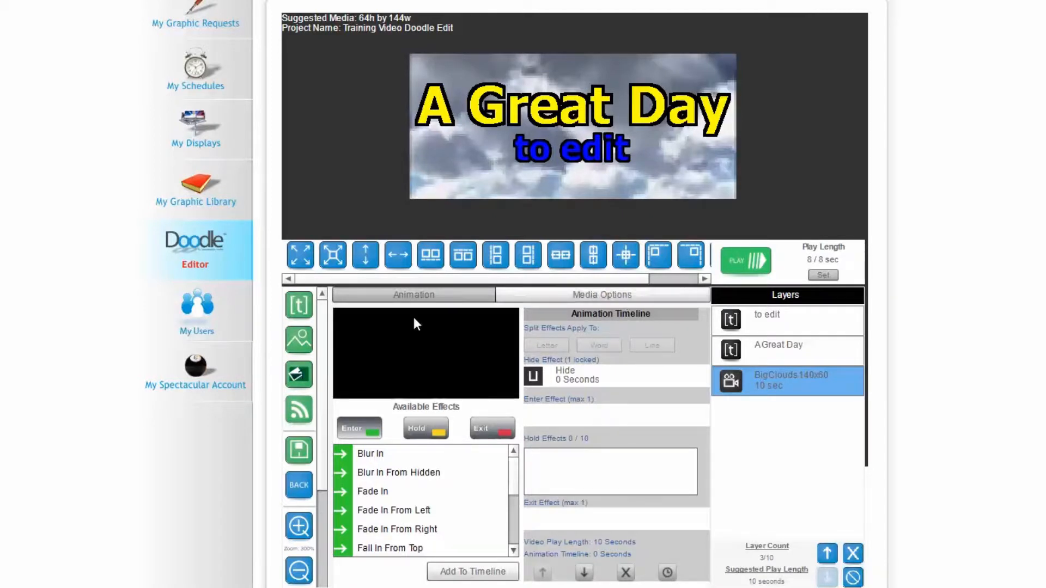
Step: Add the "wood" image from My Library to the project as a new layer
left_click(301, 340)
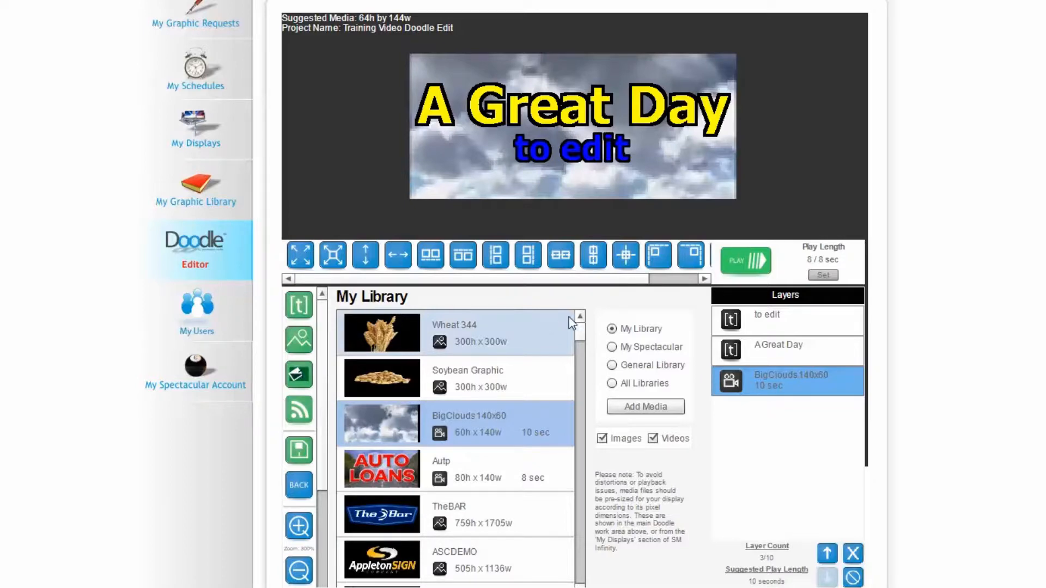
left_click_drag(577, 328, 578, 556)
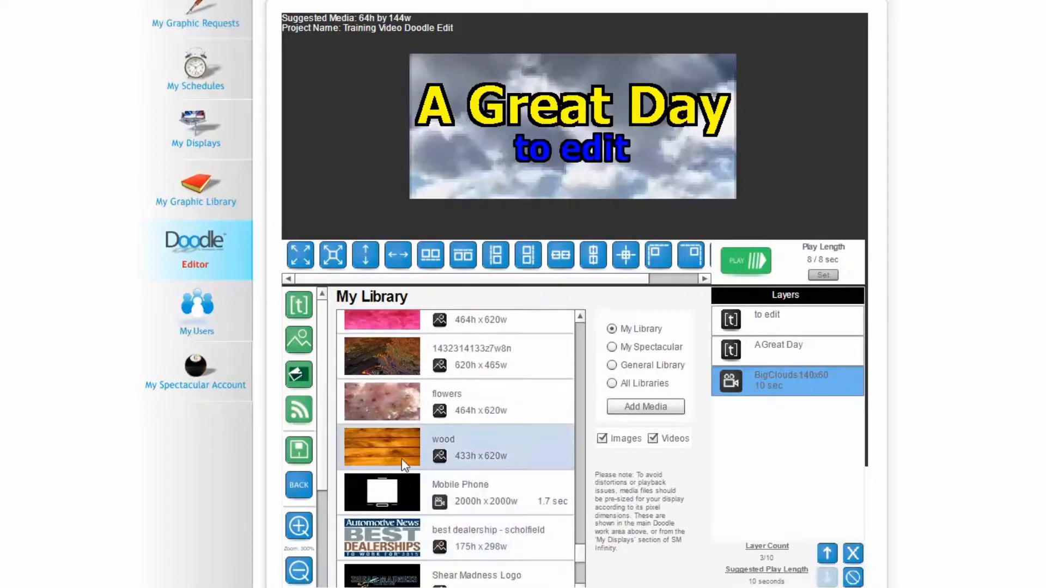
left_click(375, 452)
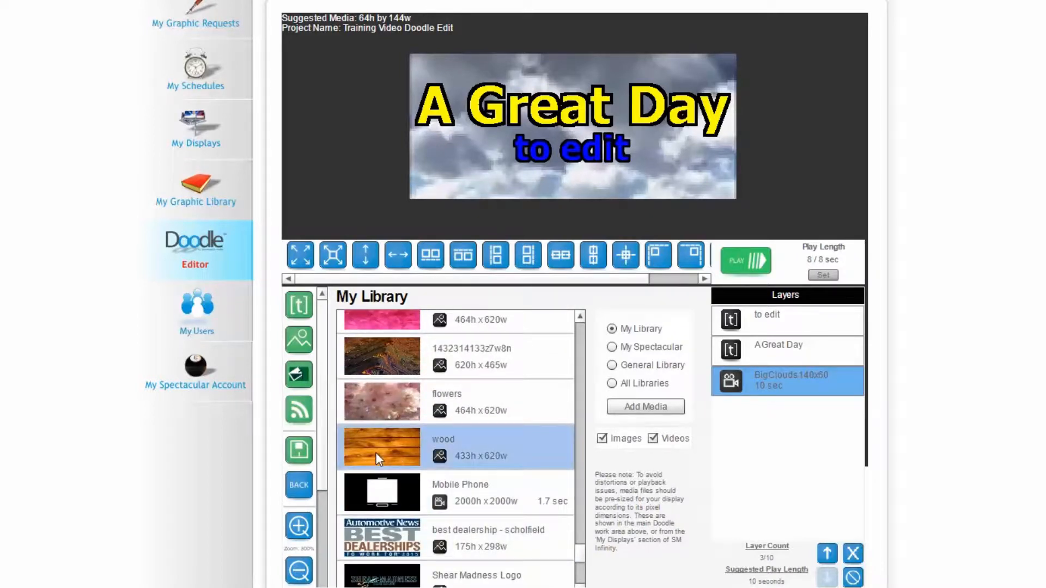
left_click(618, 407)
Step: Move the wood layer beneath both text layers, just above the BigClouds 140x60 layer, and preview the animation
left_click(784, 352)
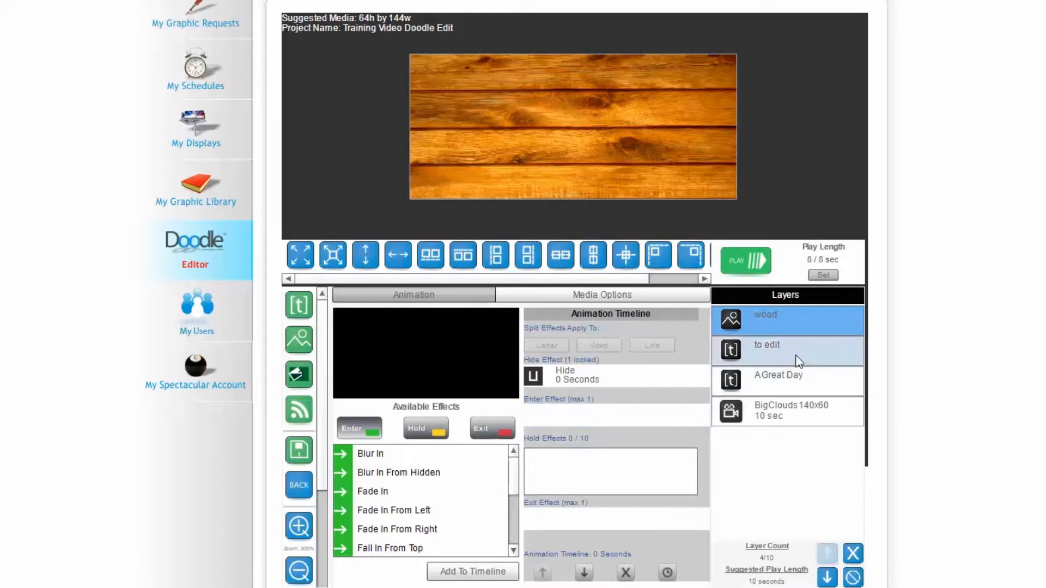
left_click(795, 377)
left_click(793, 330)
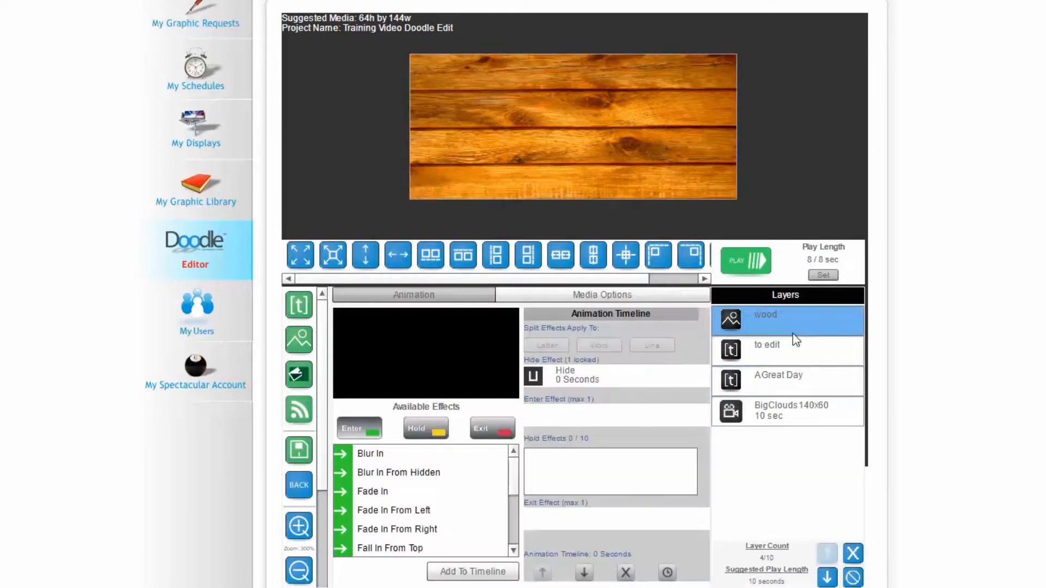
left_click(826, 578)
left_click(826, 578)
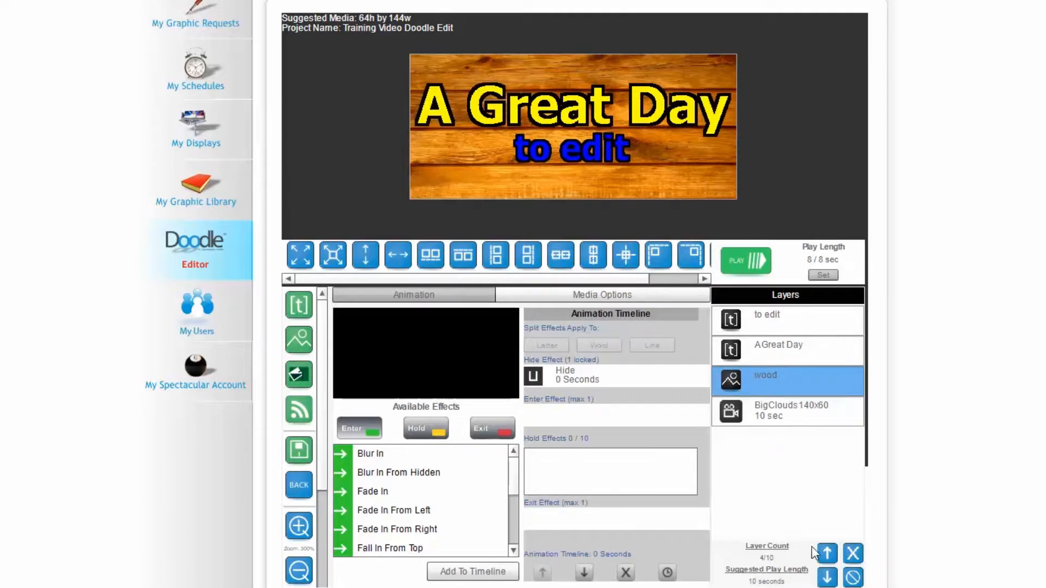
left_click(746, 265)
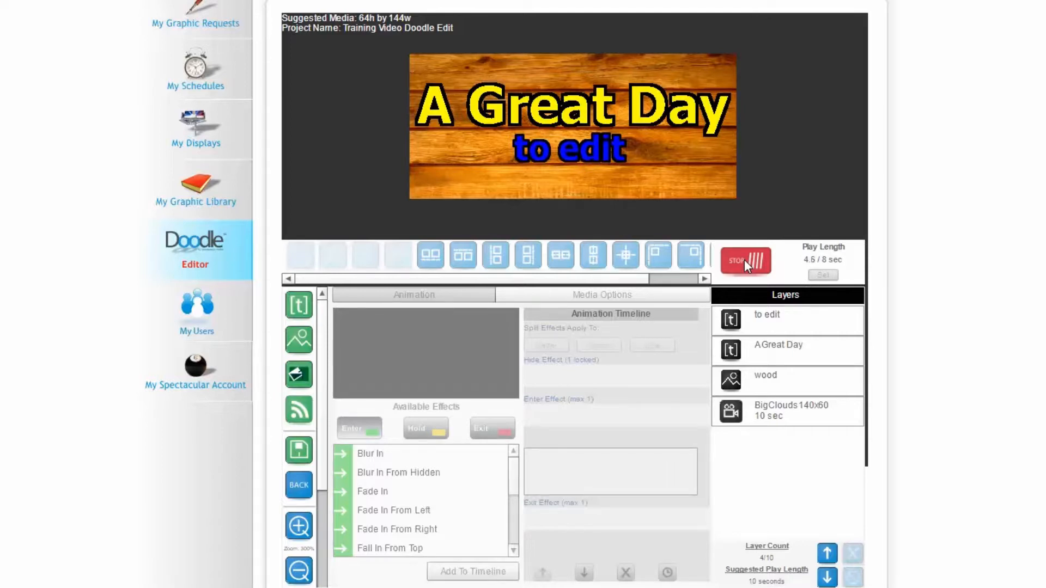
left_click(744, 259)
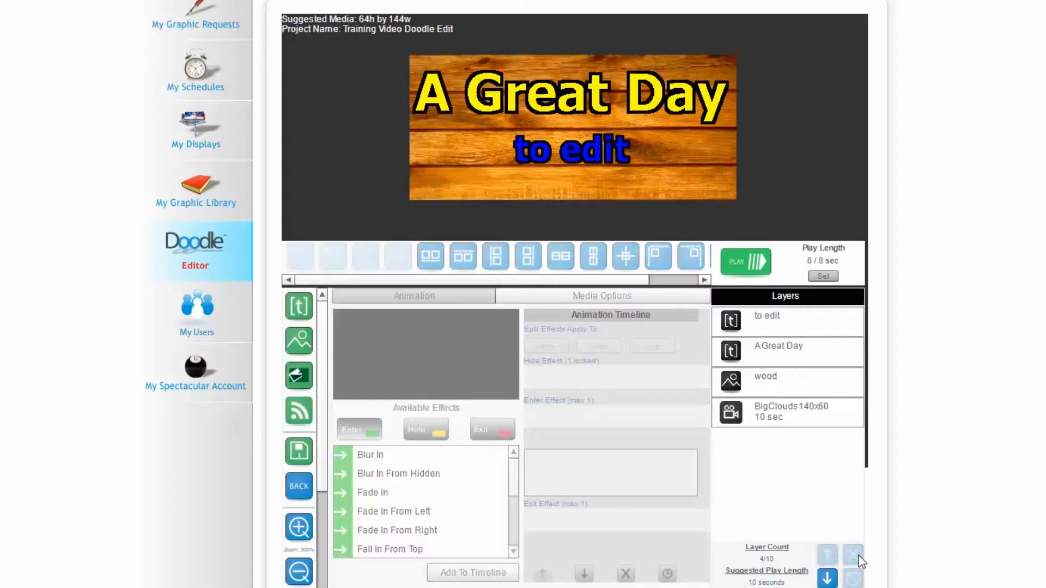
Step: Add the "sm" logo image from My Library as a new layer
left_click(298, 341)
left_click(408, 356)
scroll(410, 342, "down", 1)
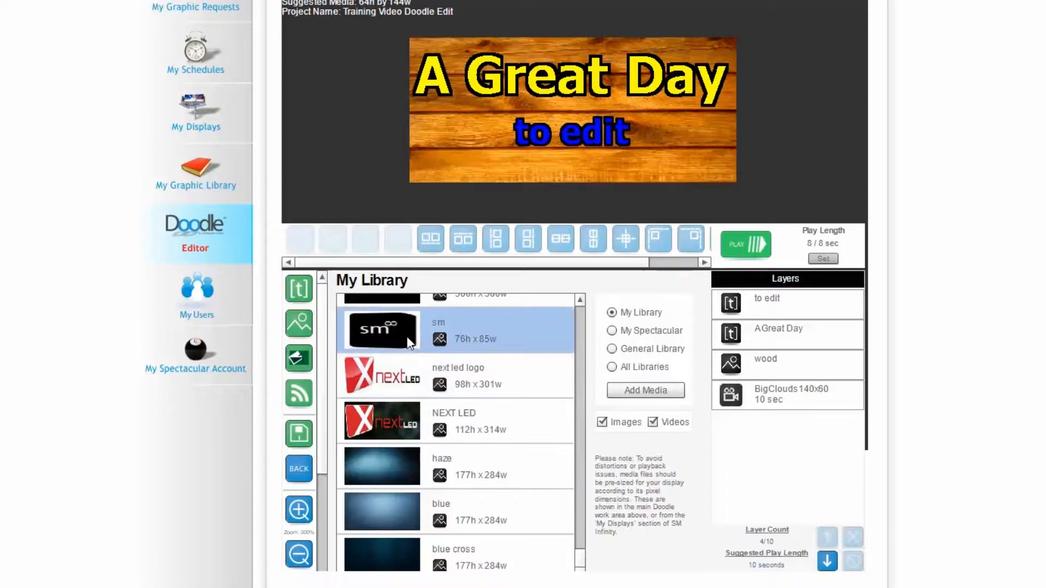
left_click(632, 390)
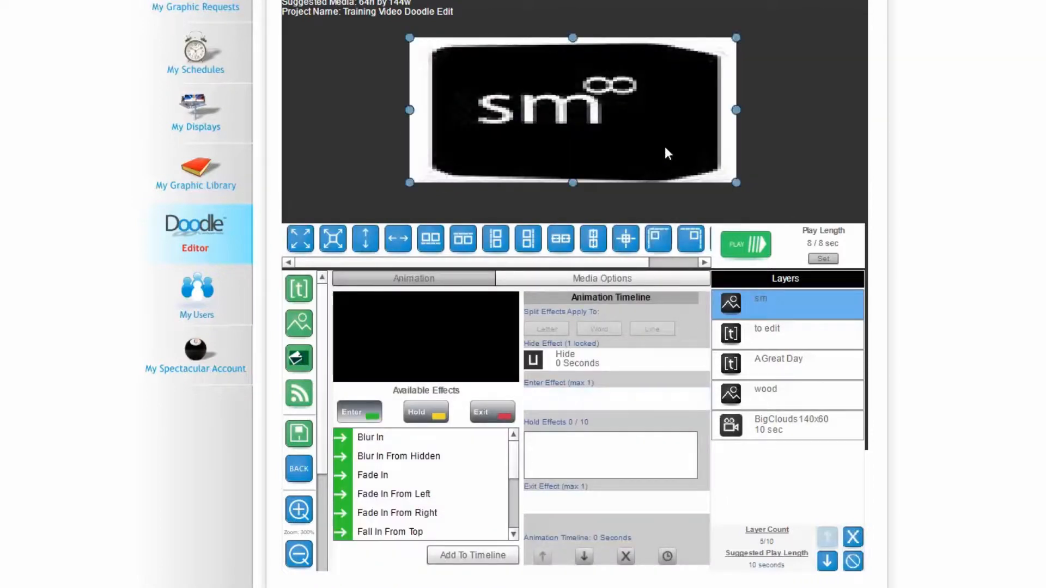
Step: Shrink the sm logo to a small square and place it in the design's lower-left corner
left_click_drag(734, 37, 478, 111)
left_click_drag(455, 149, 462, 147)
left_click(539, 166)
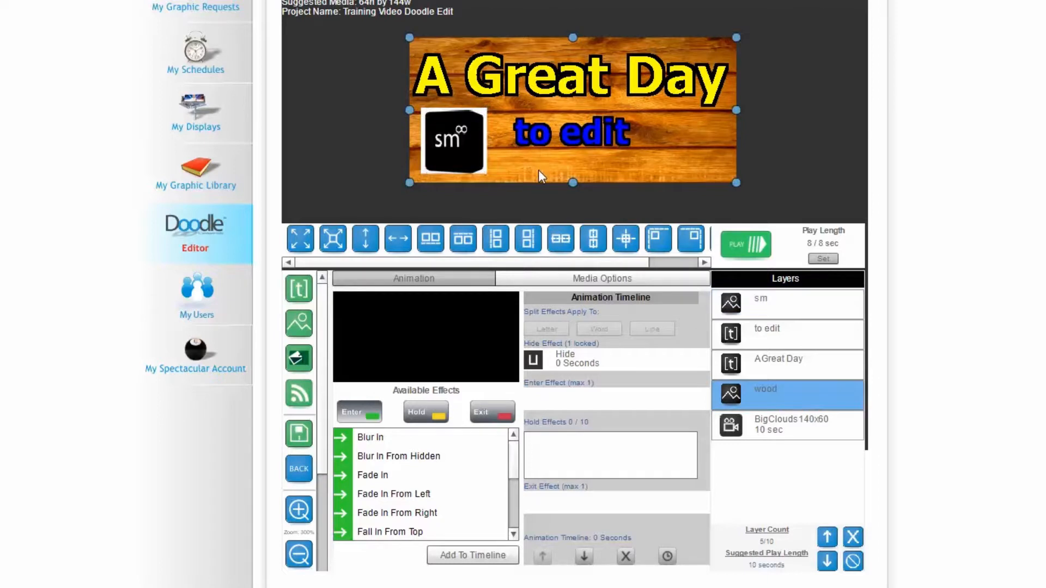
left_click(518, 208)
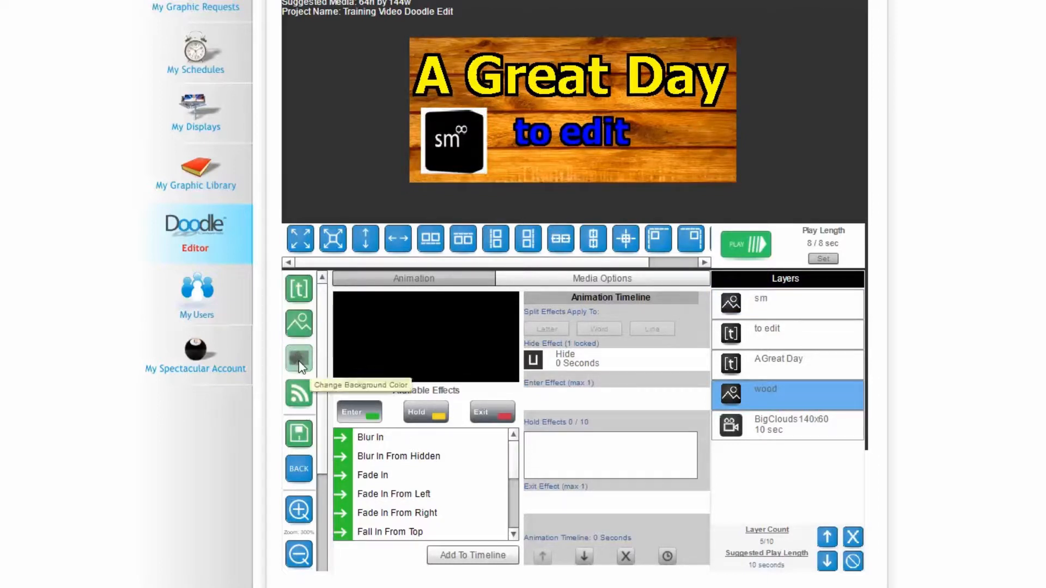
Step: Delete the sm logo layer
left_click(477, 149)
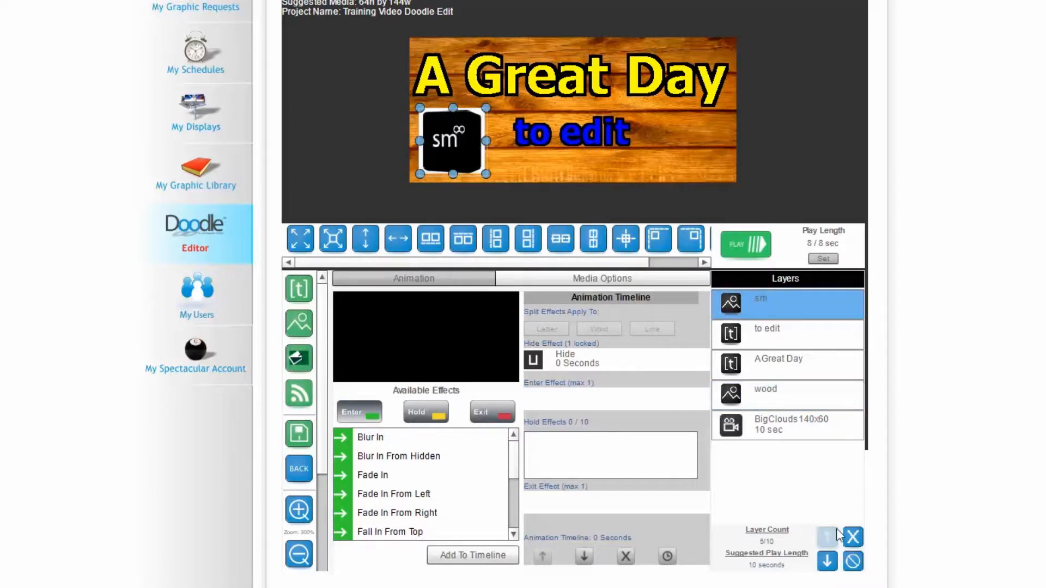
left_click(853, 537)
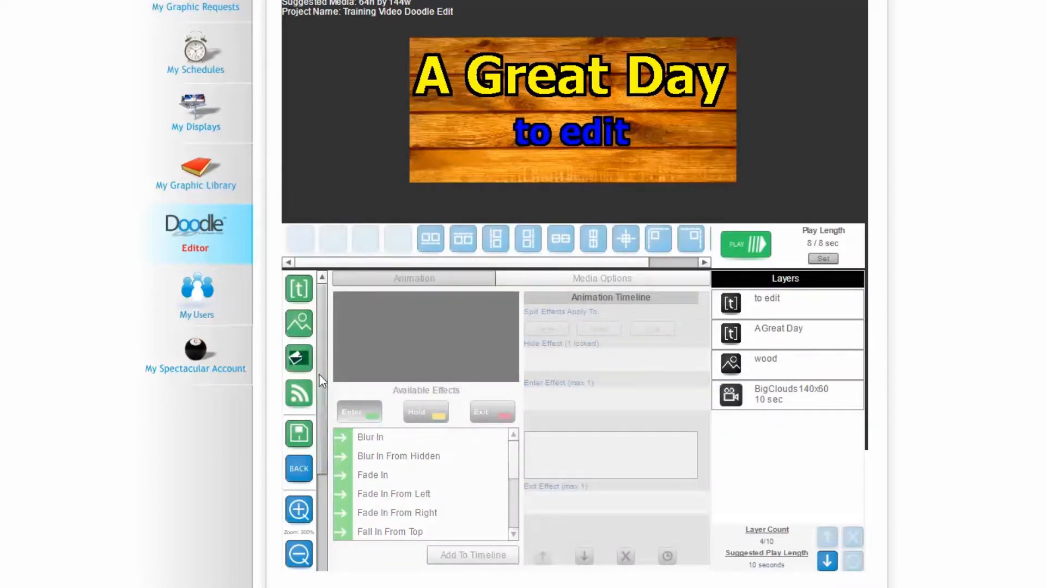
Step: Add the "Wheat 344" image from My Library as a new layer
left_click(299, 323)
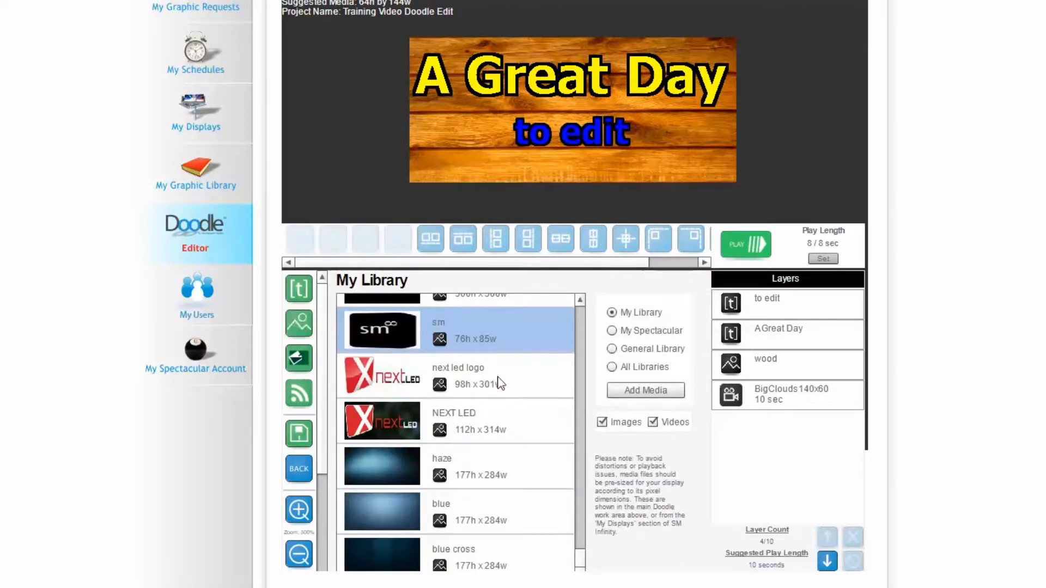
left_click_drag(579, 556, 579, 307)
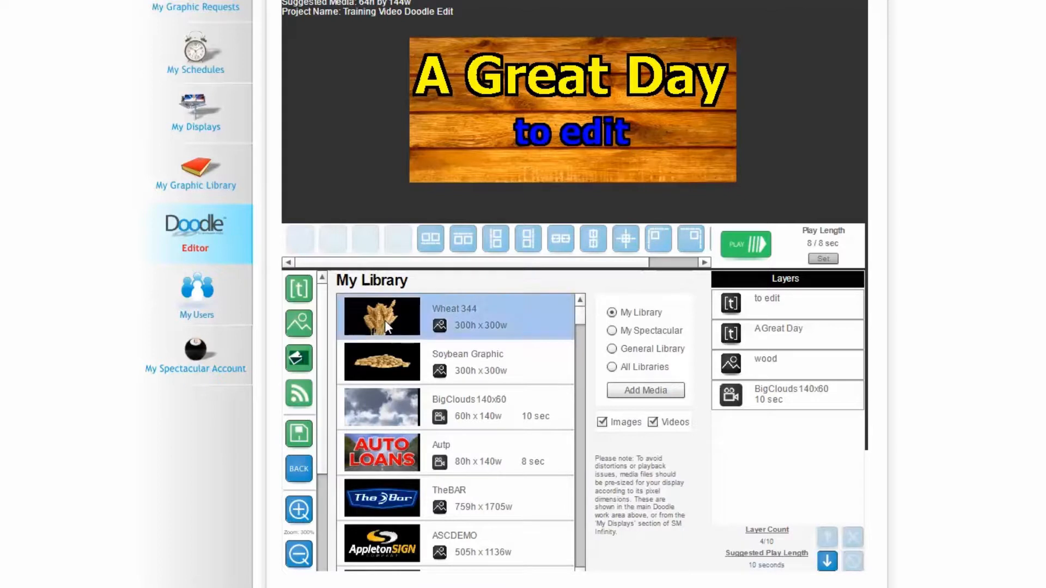
left_click(645, 390)
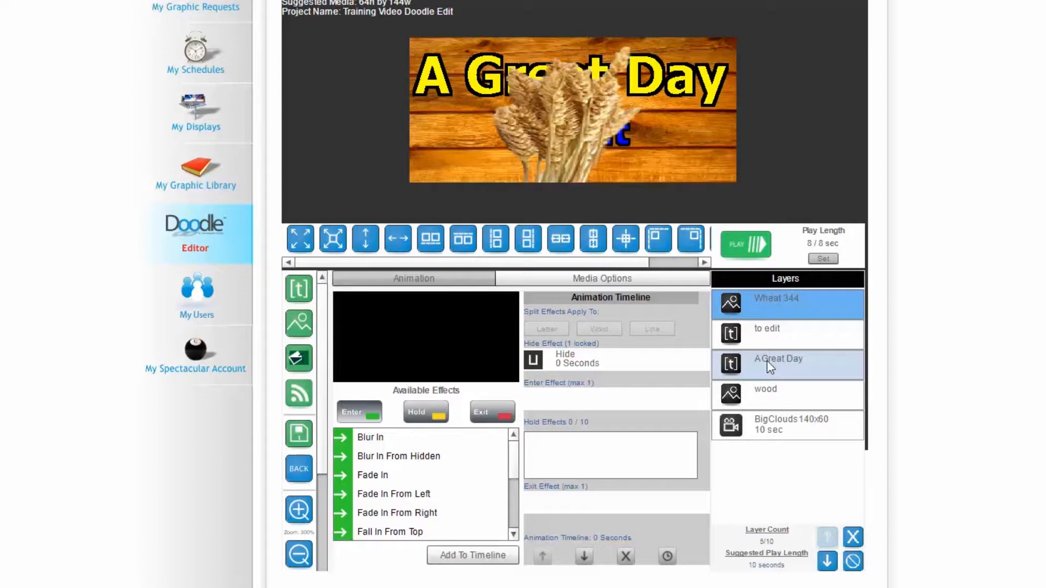
Step: Shrink the Wheat 344 image to about half size and place it in the design's lower-left corner
left_click(559, 132)
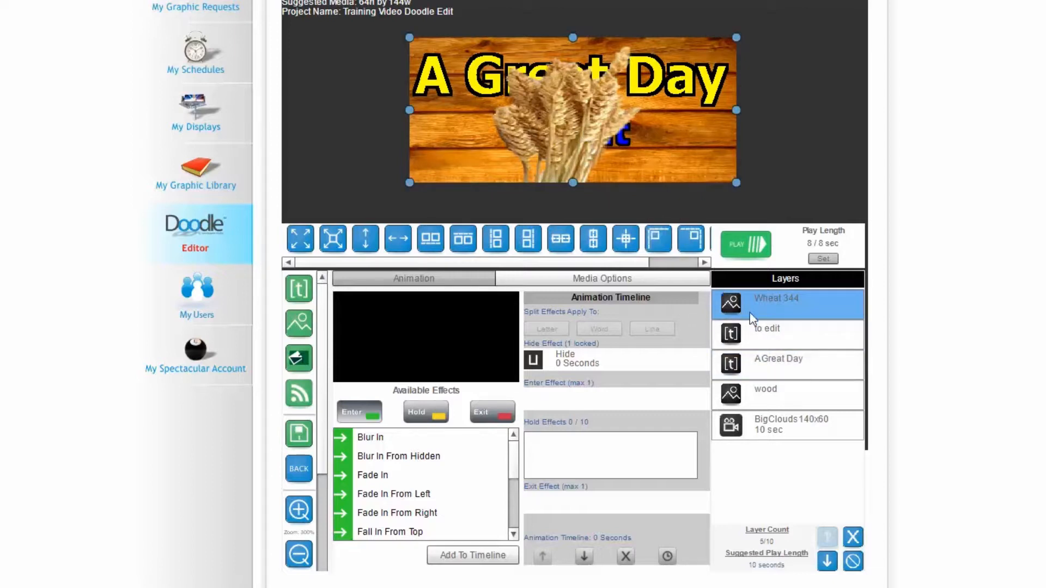
left_click_drag(735, 38, 572, 87)
left_click_drag(496, 140, 463, 144)
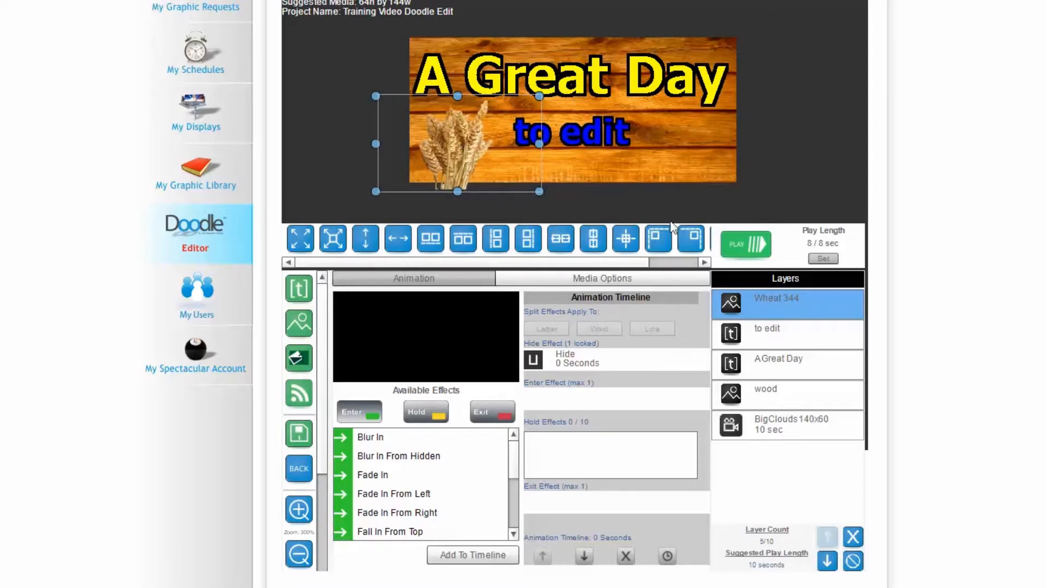
mouse_move(535, 98)
left_mouse_down()
mouse_move(522, 103)
mouse_move(545, 93)
left_mouse_up()
left_click_drag(483, 137, 488, 141)
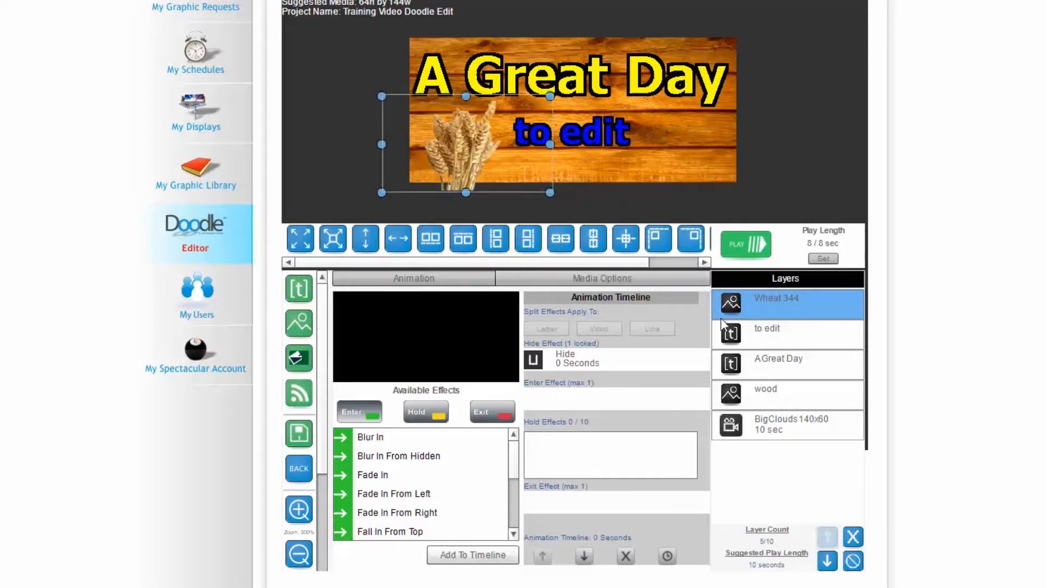
Step: Add a second Wheat 344 image, sized to nearly the design's full height and placed at its right edge
left_click(303, 333)
double_click(396, 319)
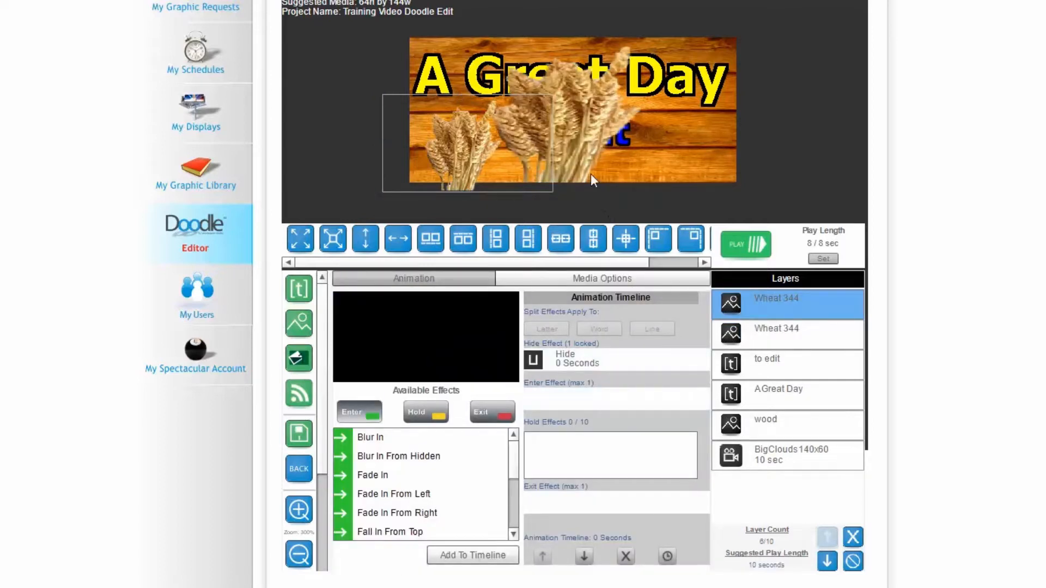
left_click(607, 107)
left_click_drag(584, 109, 720, 155)
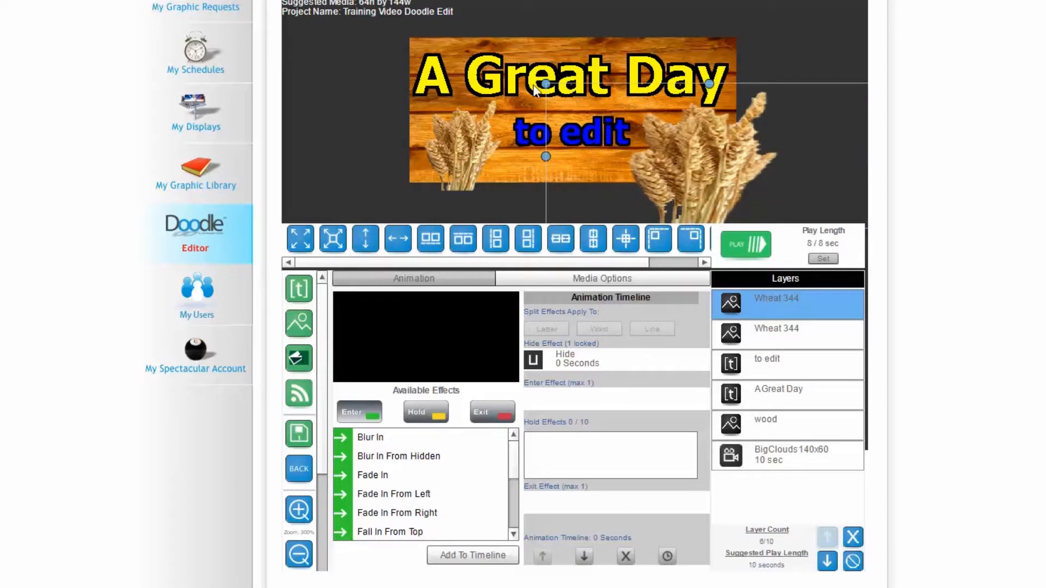
left_click_drag(546, 84, 688, 134)
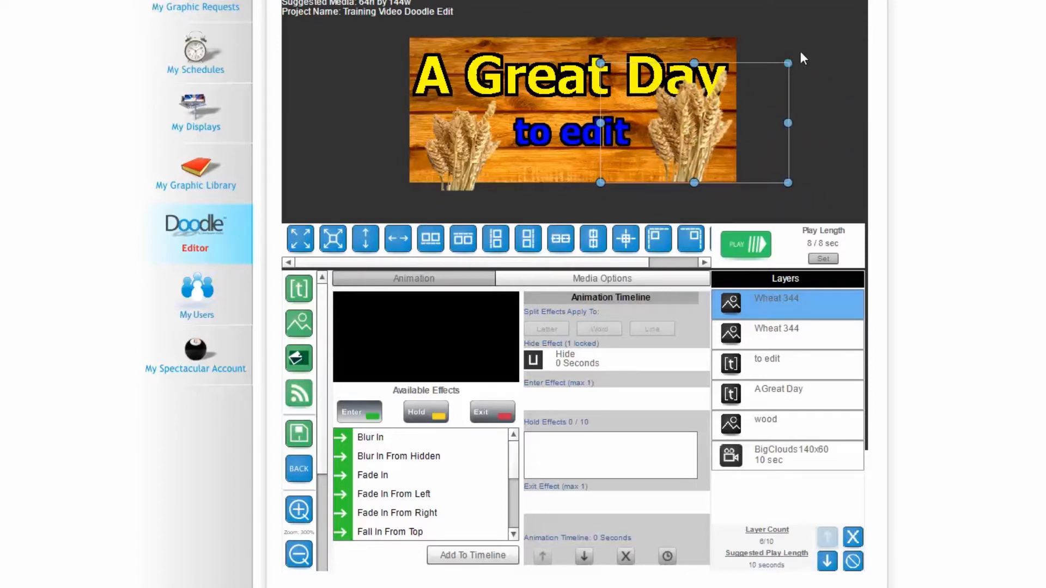
left_click_drag(794, 61, 827, 26)
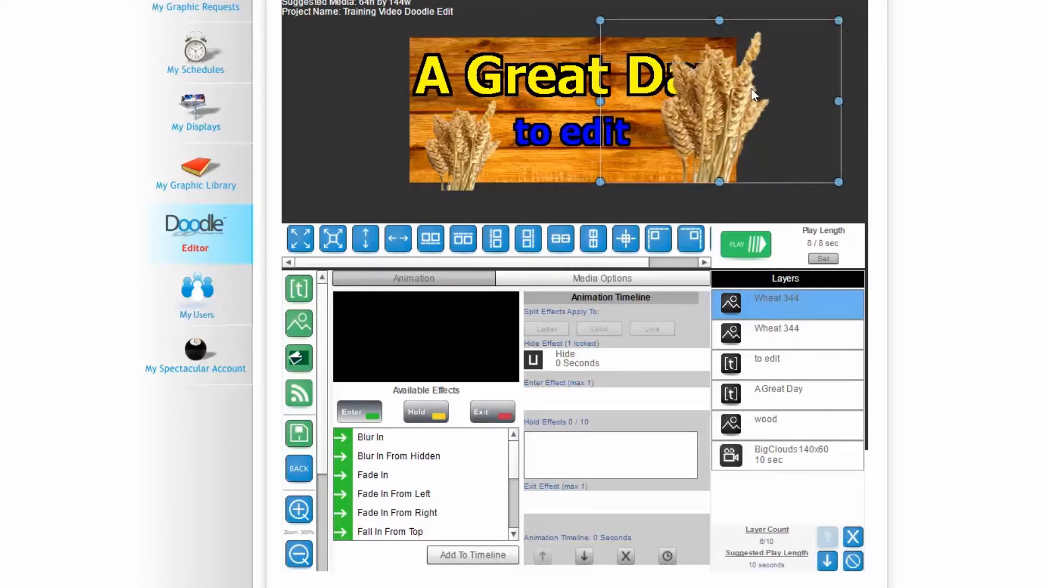
left_click_drag(727, 100, 714, 99)
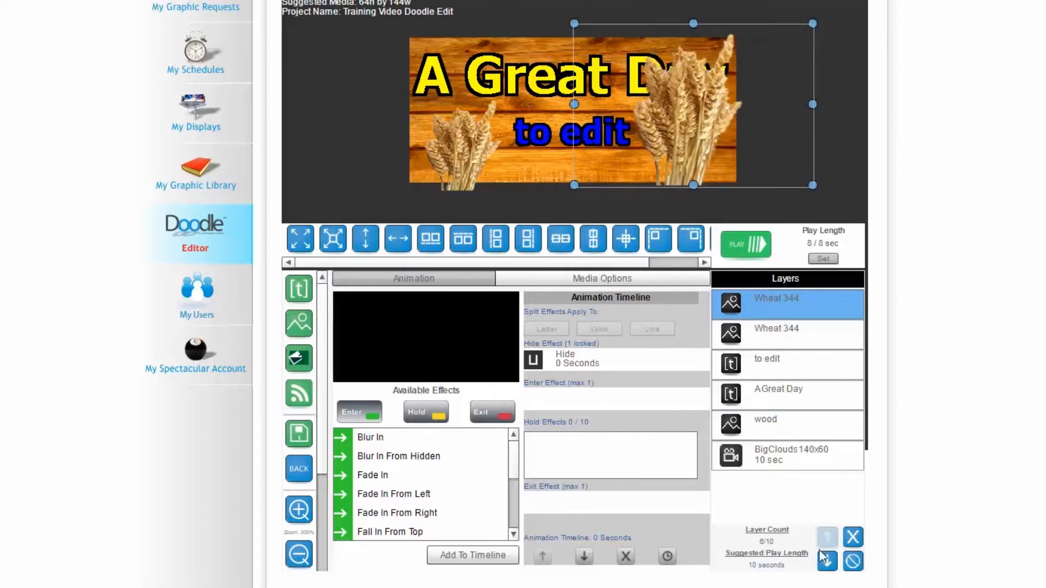
Step: Move the right-hand Wheat 344 layer beneath both text layers, just above the wood layer
left_click(827, 561)
left_click(827, 561)
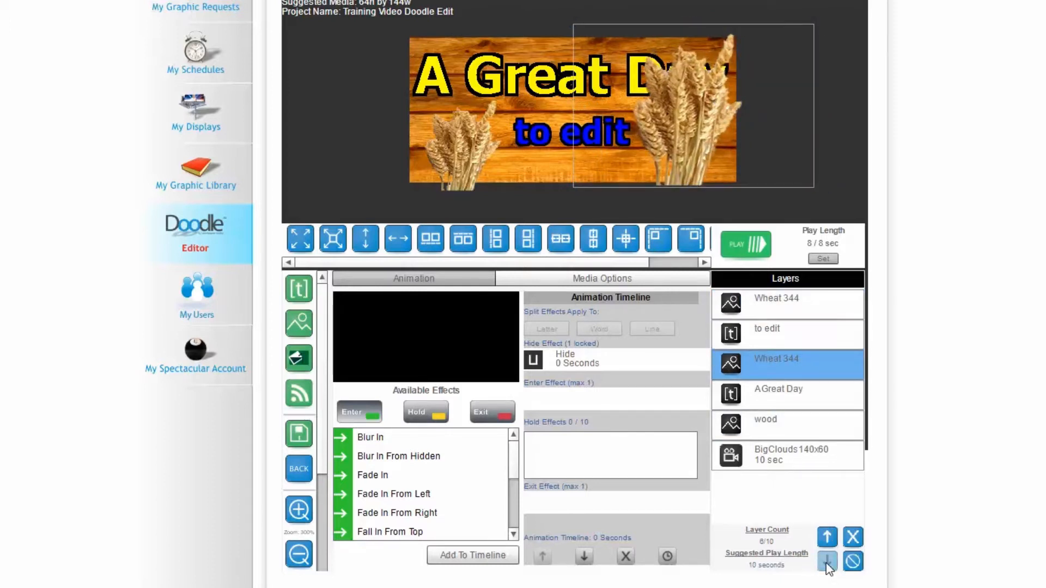
left_click(826, 561)
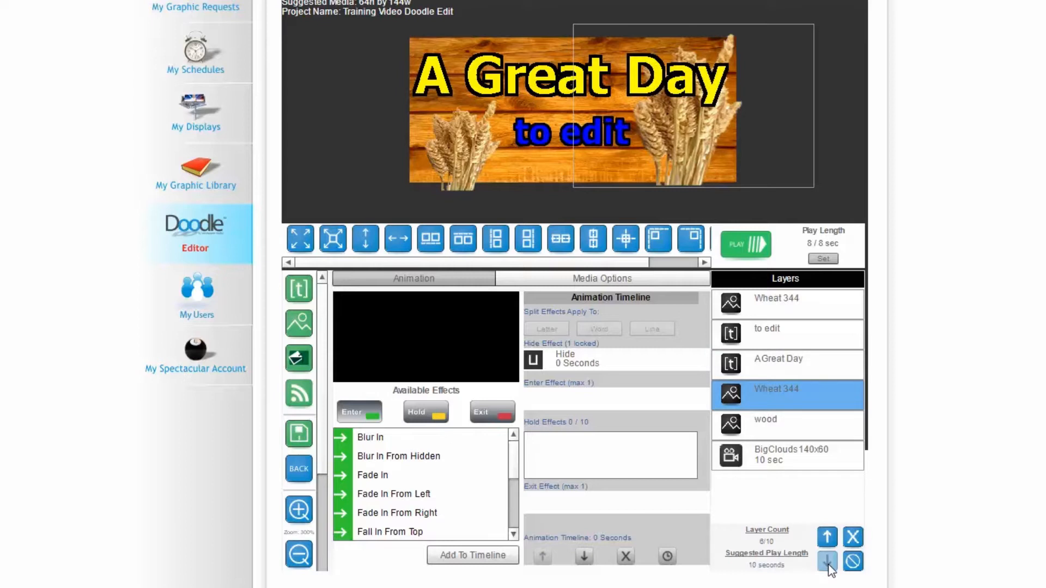
left_click(828, 563)
left_click(832, 542)
Step: Enlarge the left-hand Wheat 344 image in its corner and move its layer beneath both text layers
left_click(787, 306)
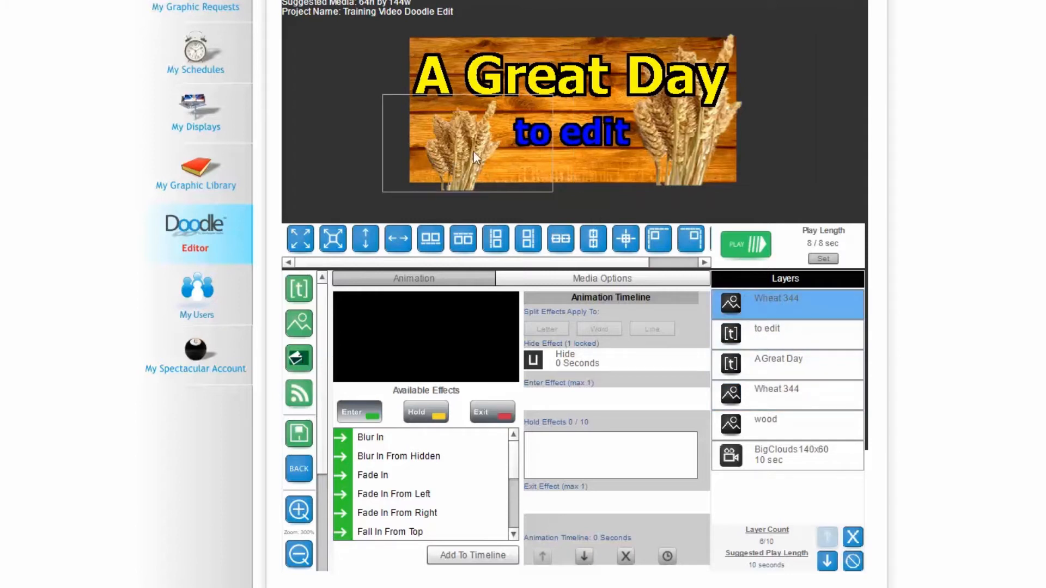
left_click_drag(382, 94, 345, 51)
mouse_move(432, 122)
left_mouse_down()
mouse_move(454, 117)
mouse_move(444, 125)
left_mouse_up()
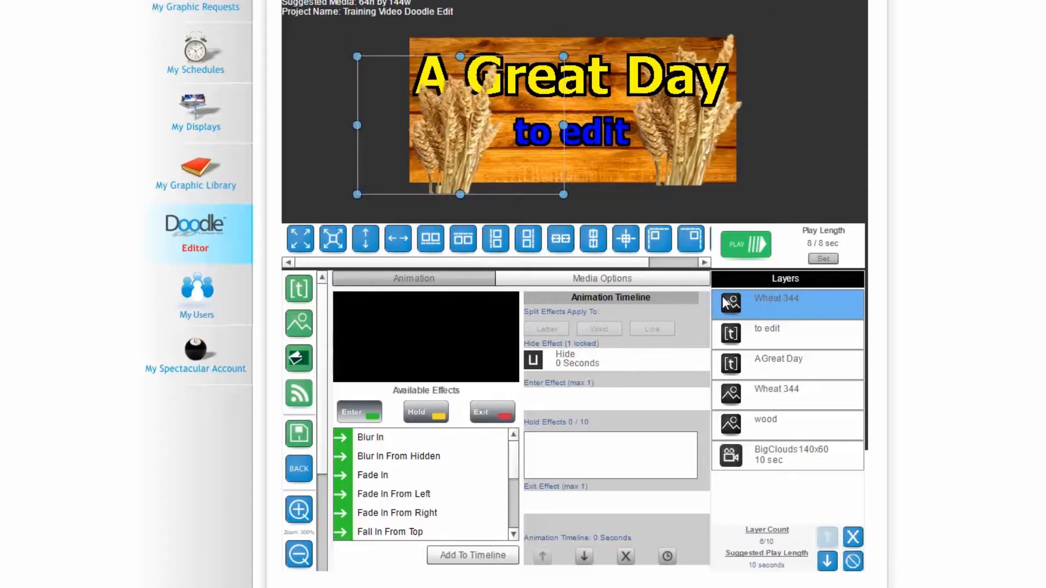
left_click(827, 561)
left_click(827, 561)
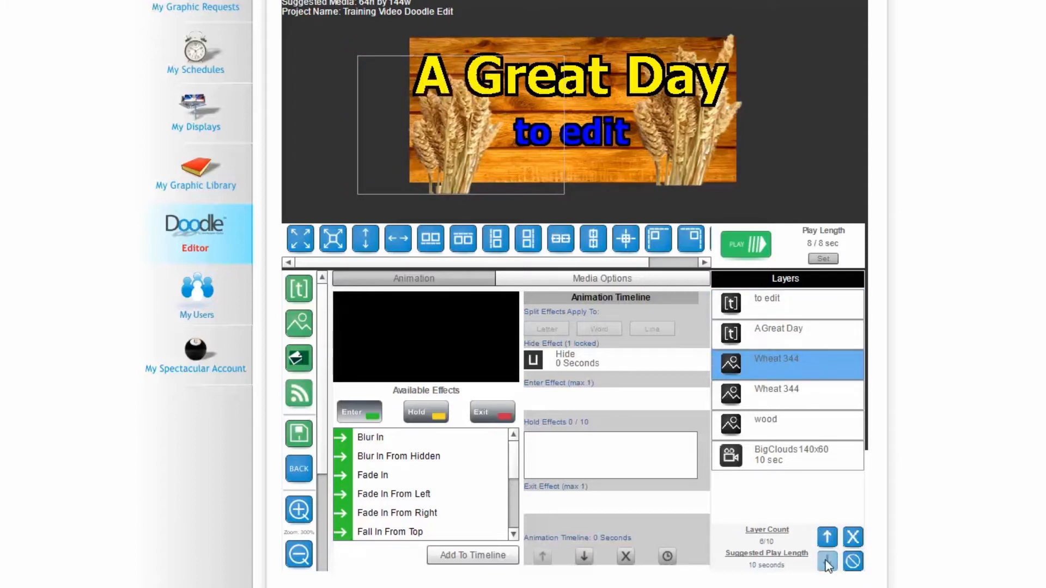
Step: Play the animation to check the two wheat images behind the text
left_click(776, 107)
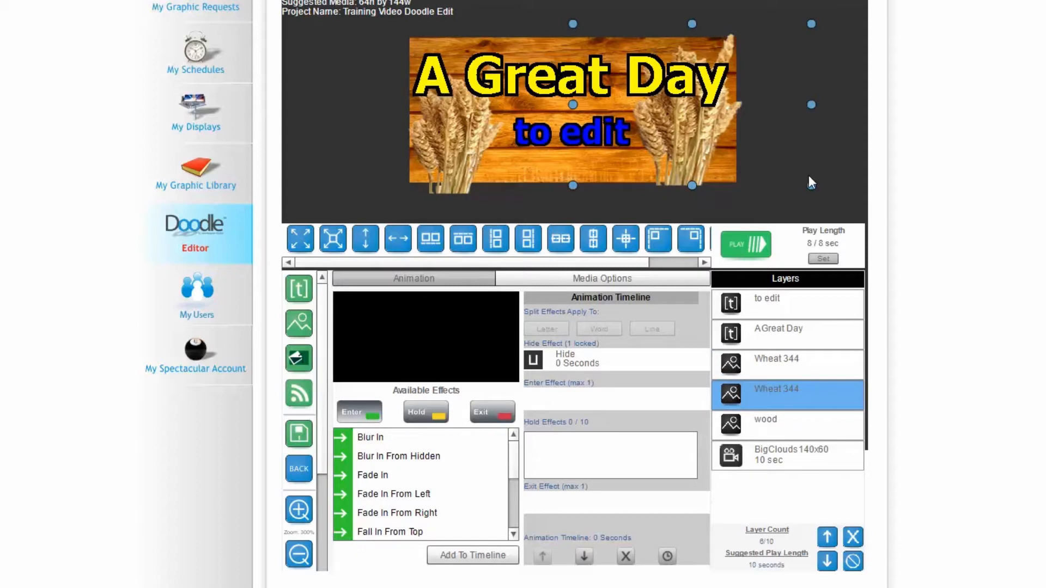
left_click(740, 243)
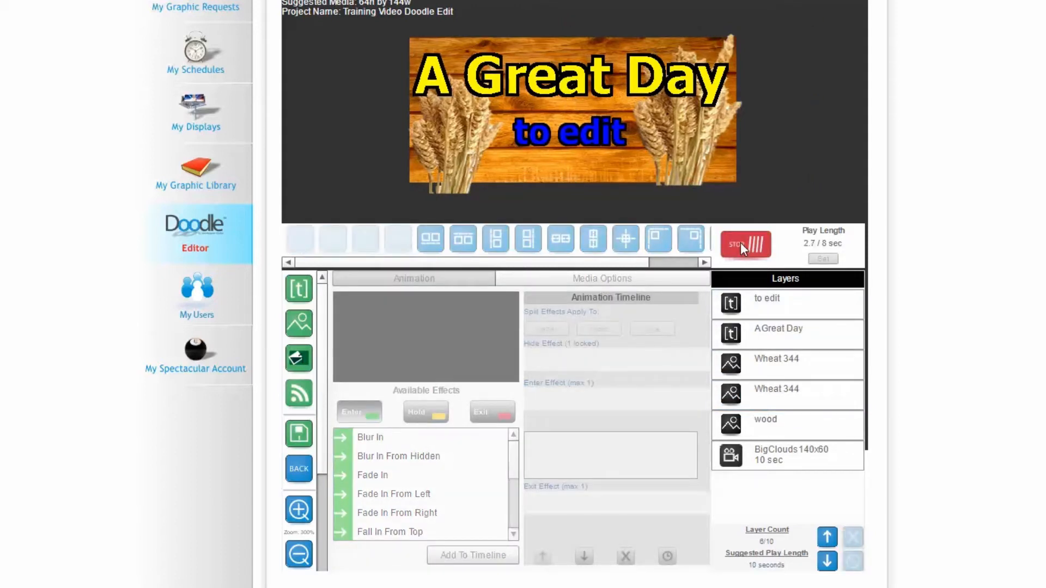
left_click(740, 243)
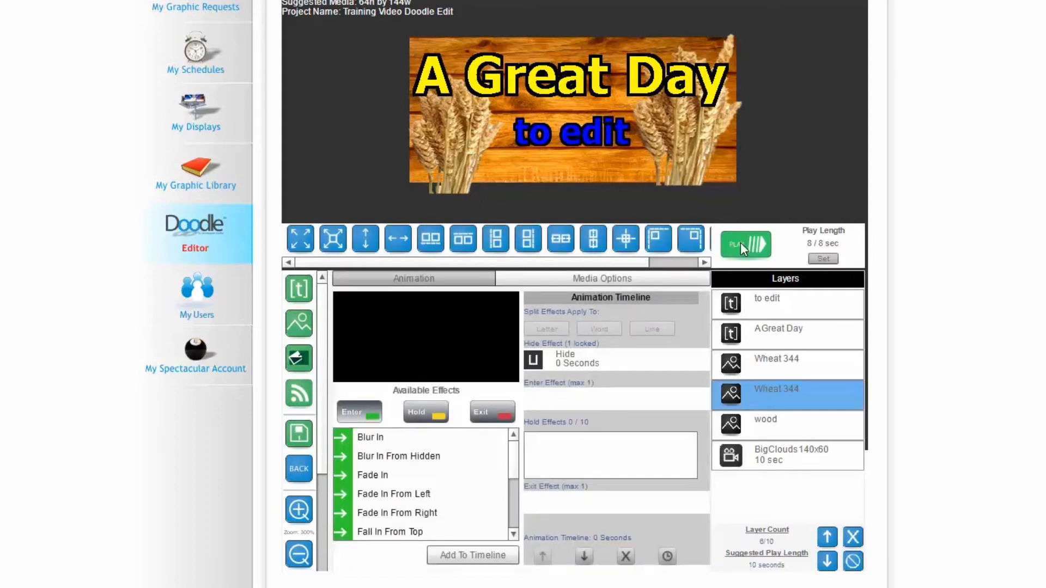
left_click(740, 243)
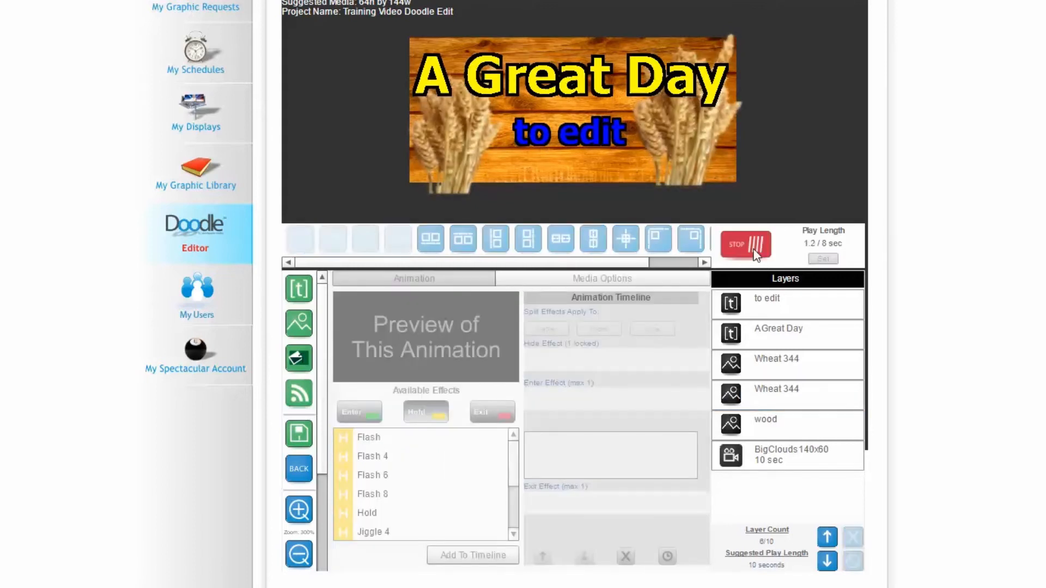